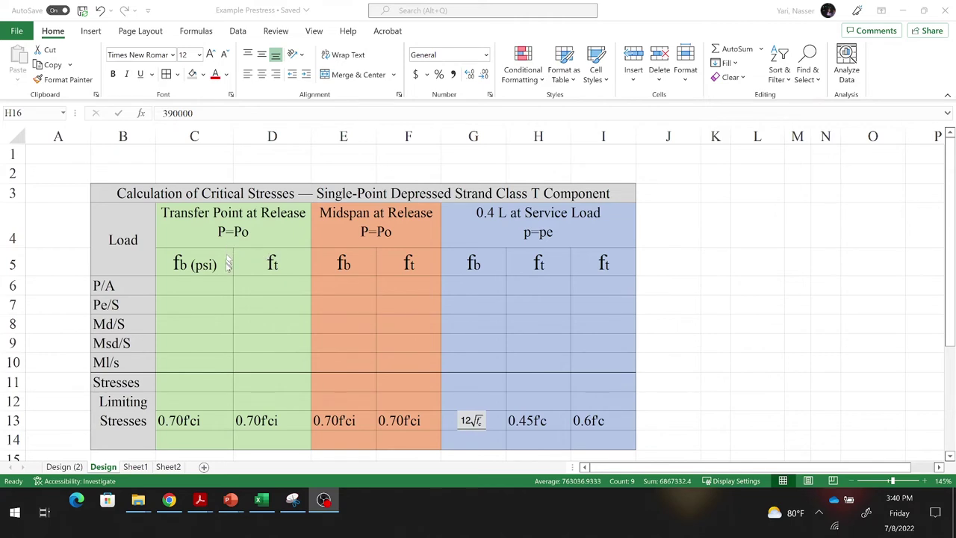
Step: Calculate the bottom-fibre P/A stress for the transfer point in C6 by dividing Po by A with =C16/C18
scroll(233, 282, "down", 2)
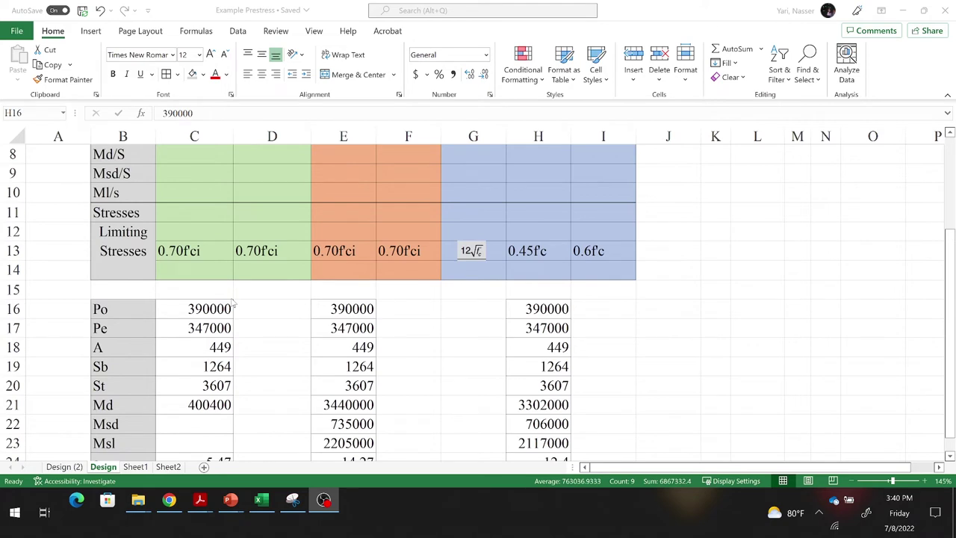
scroll(234, 303, "down", 2)
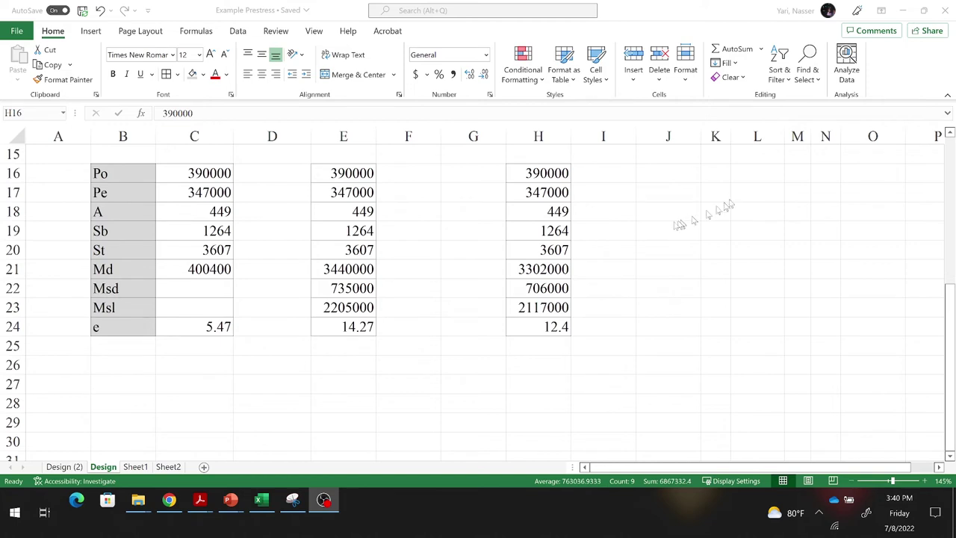
scroll(473, 222, "up", 3)
scroll(473, 222, "down", 1, "ctrl")
scroll(473, 222, "down", 1, "ctrl")
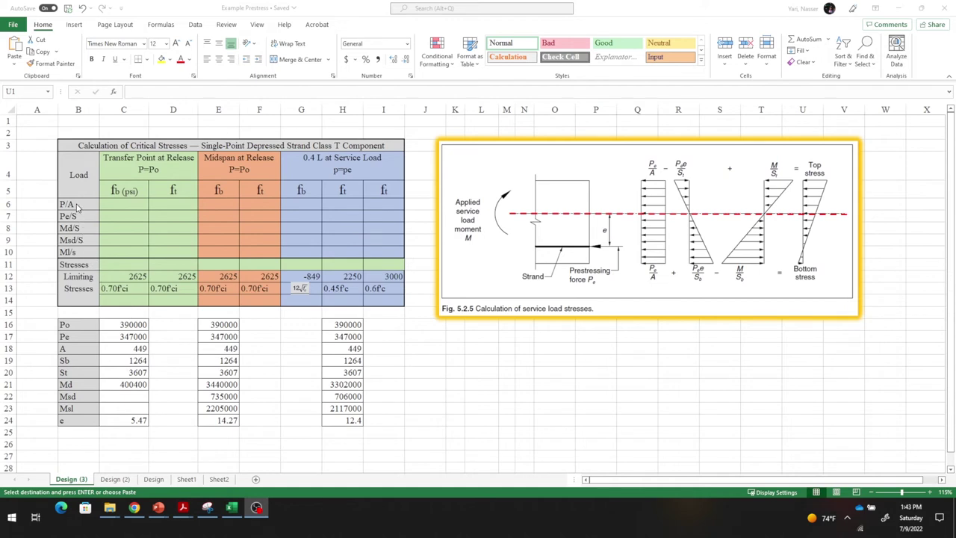
left_click(128, 203)
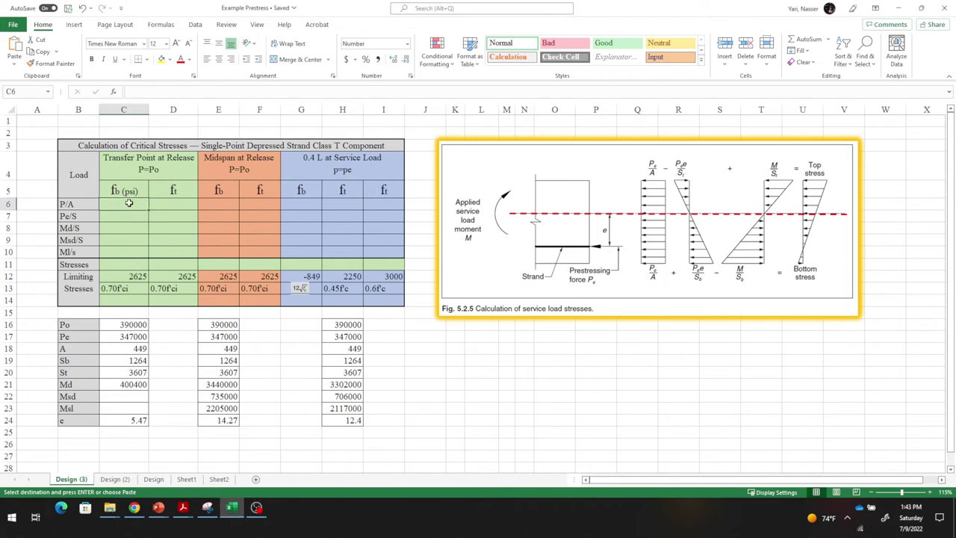
type("=")
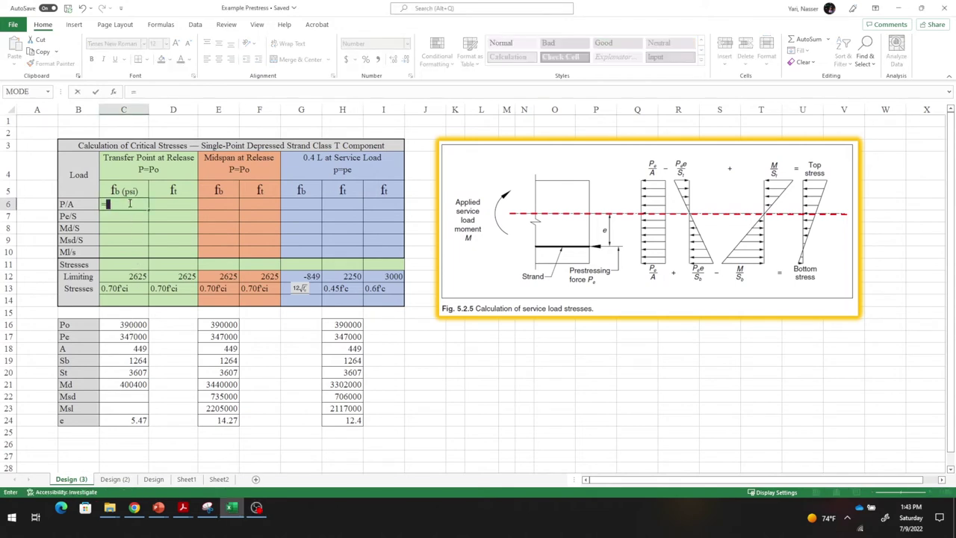
left_click(131, 324)
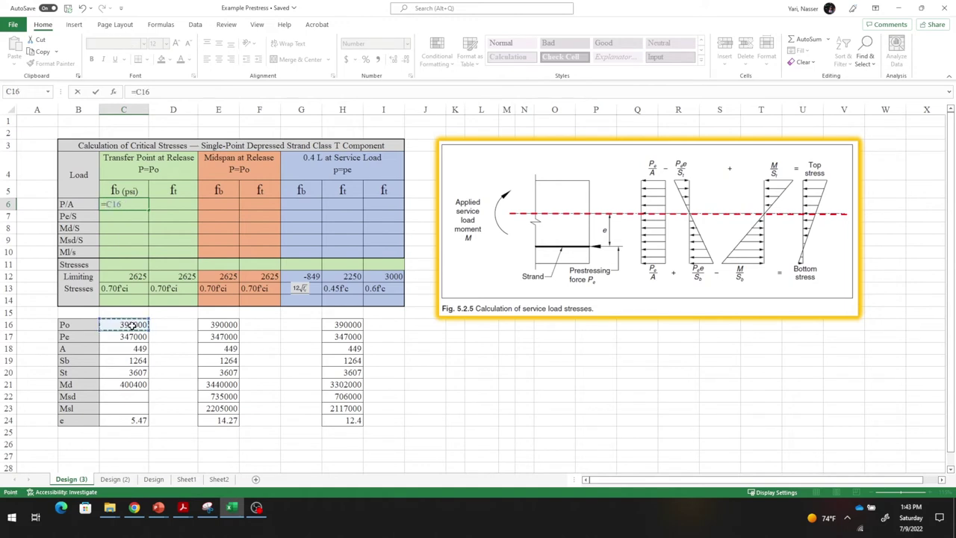
type("/")
left_click(134, 347)
key("Return")
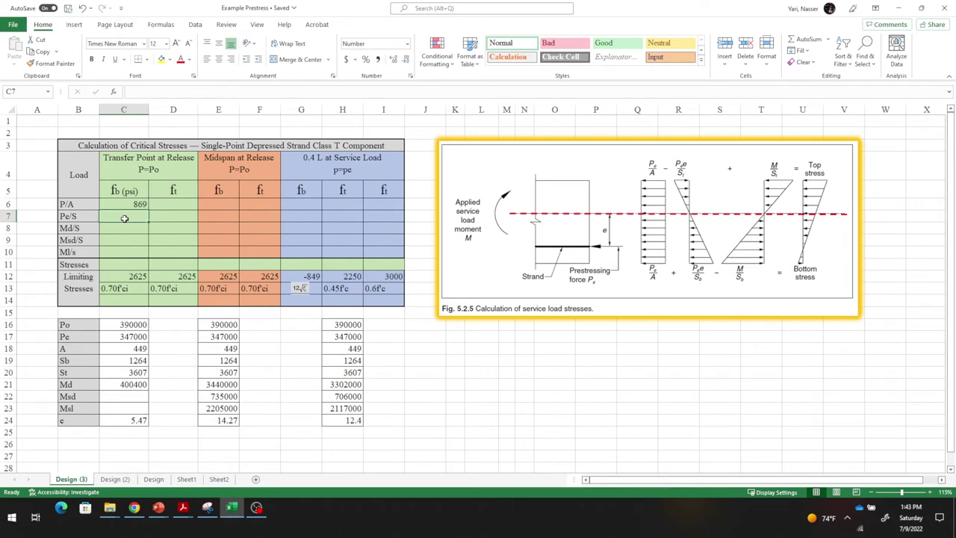
Step: Calculate the transfer-point bottom-fibre Pe/S stress in C7 from Po, eccentricity and Sb with =C16*C24/C19
type("=")
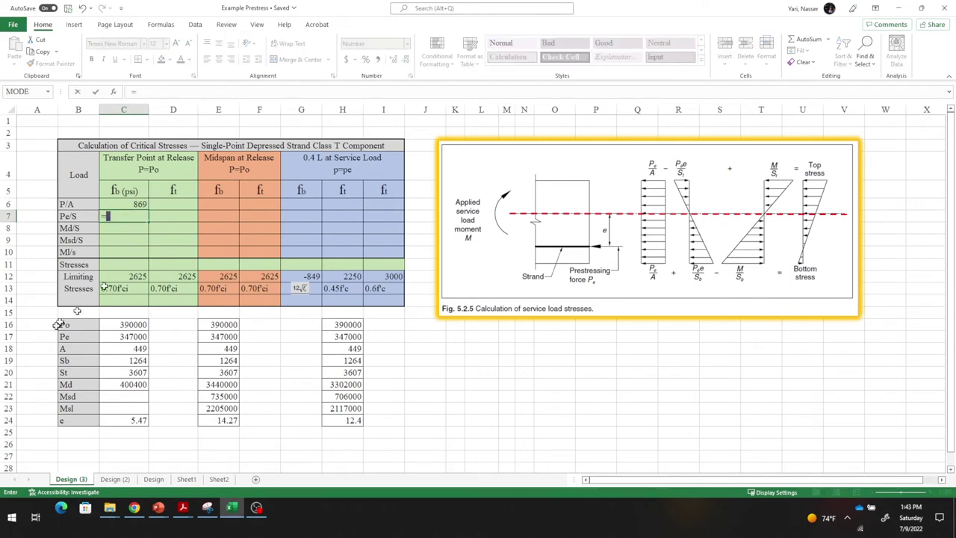
left_click(120, 324)
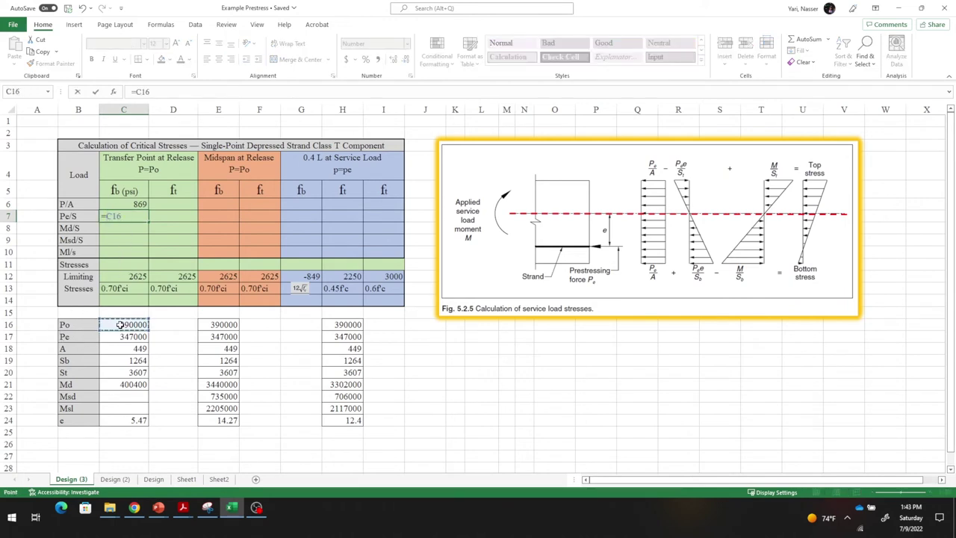
type("*")
left_click(134, 421)
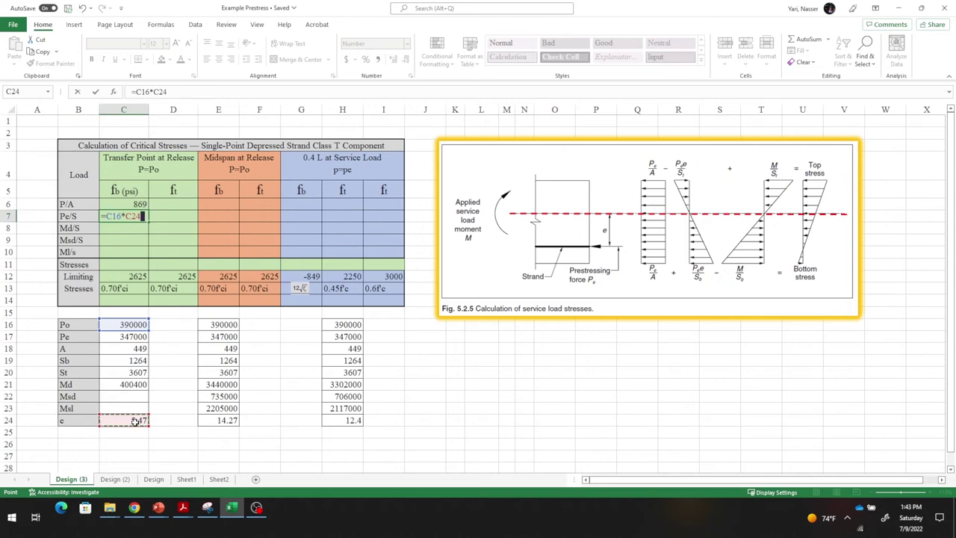
type("/")
left_click(132, 361)
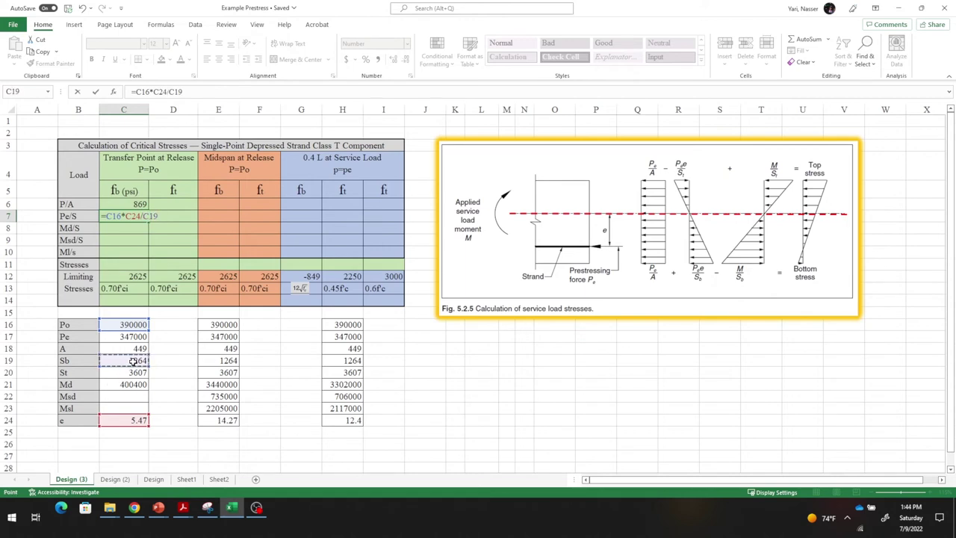
key("Return")
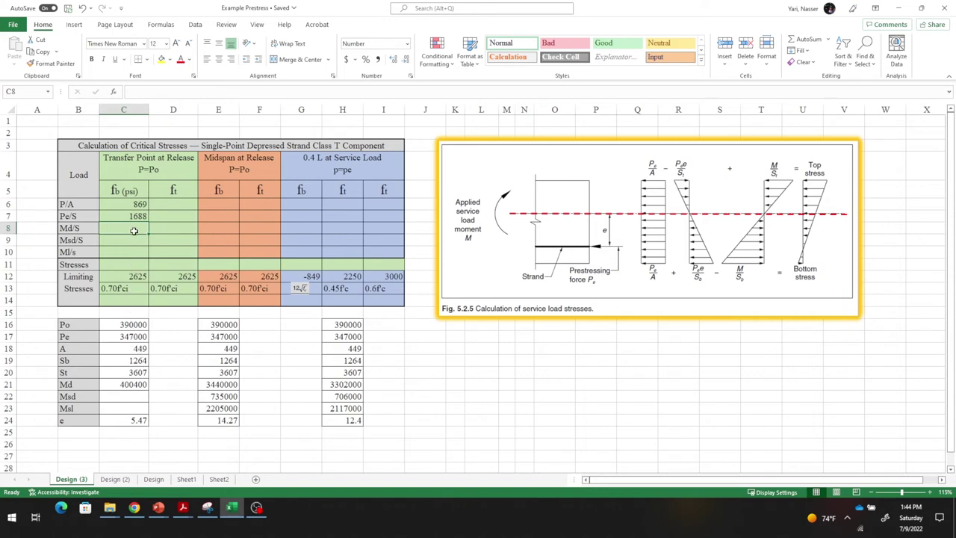
Step: Calculate the transfer-point bottom-fibre Md/S stress in C8 by dividing Md by Sb with =C21/C19
type("=")
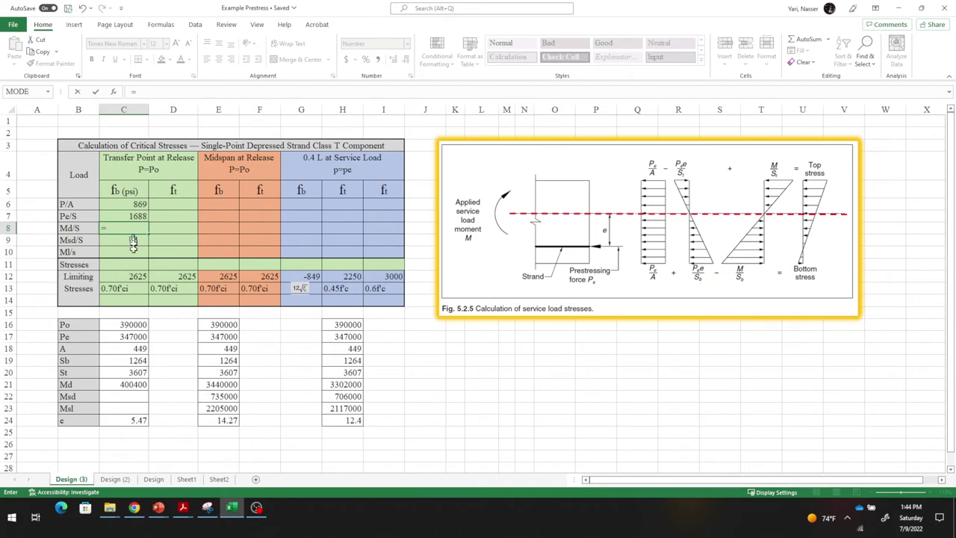
left_click(124, 383)
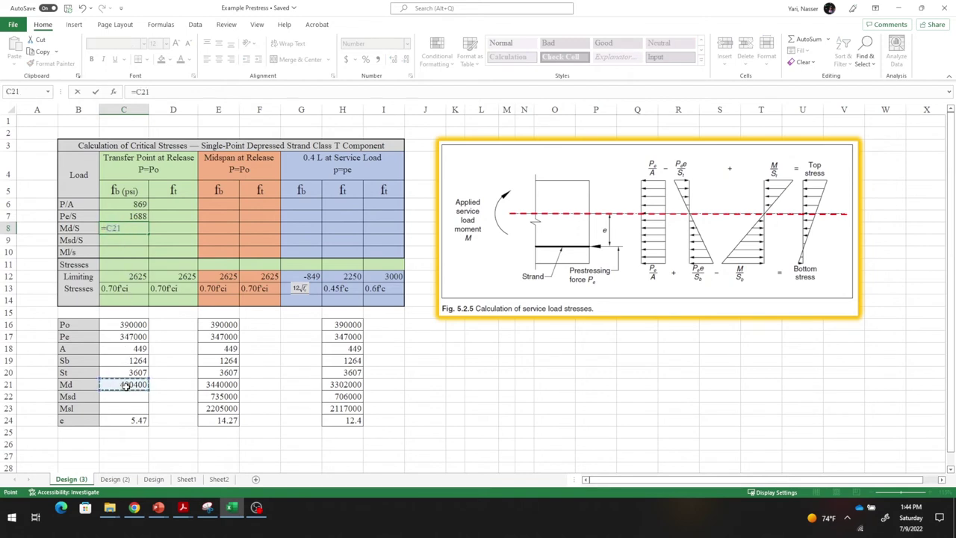
type("/")
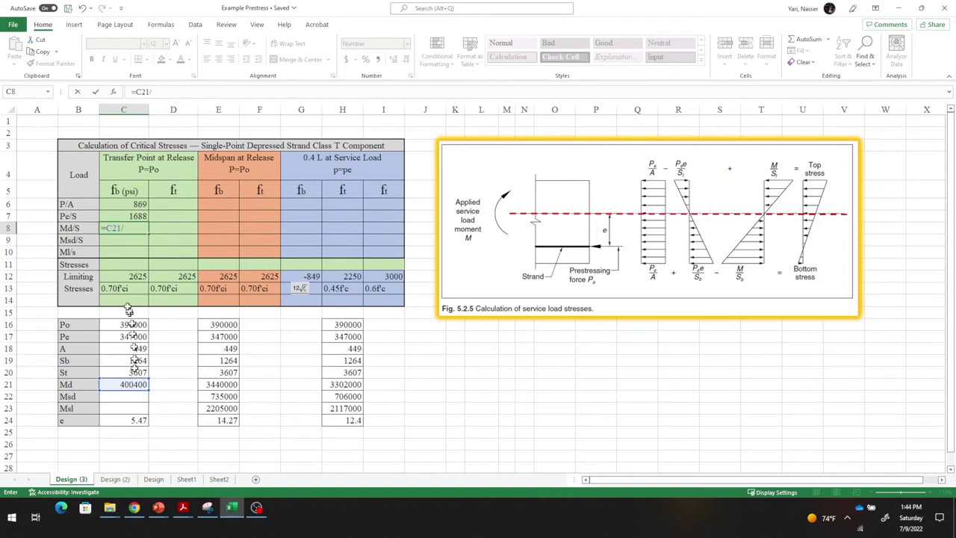
left_click(132, 360)
key("Return")
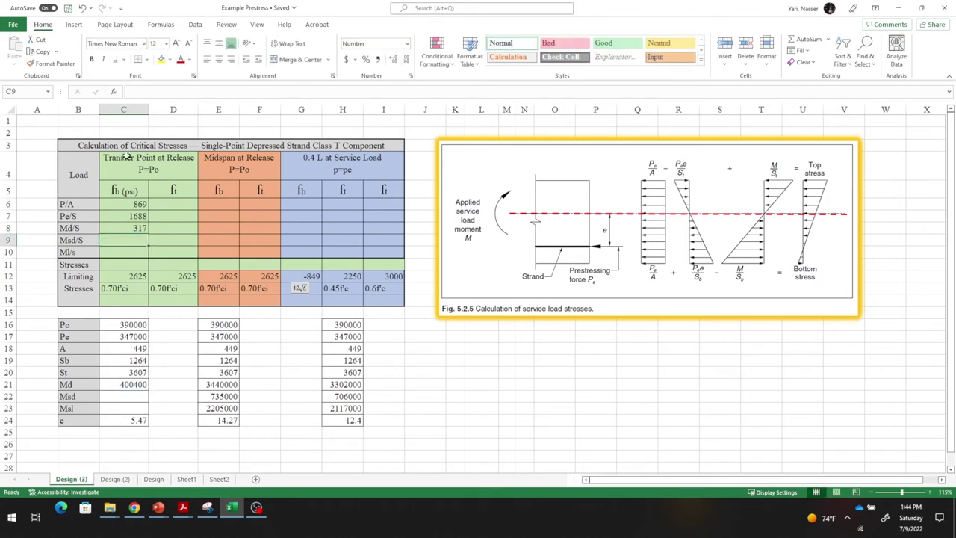
Step: Make the transfer-point bottom-fibre Md/S stress in C8 negative, matching the minus sign in the bottom-stress equation
key("Down")
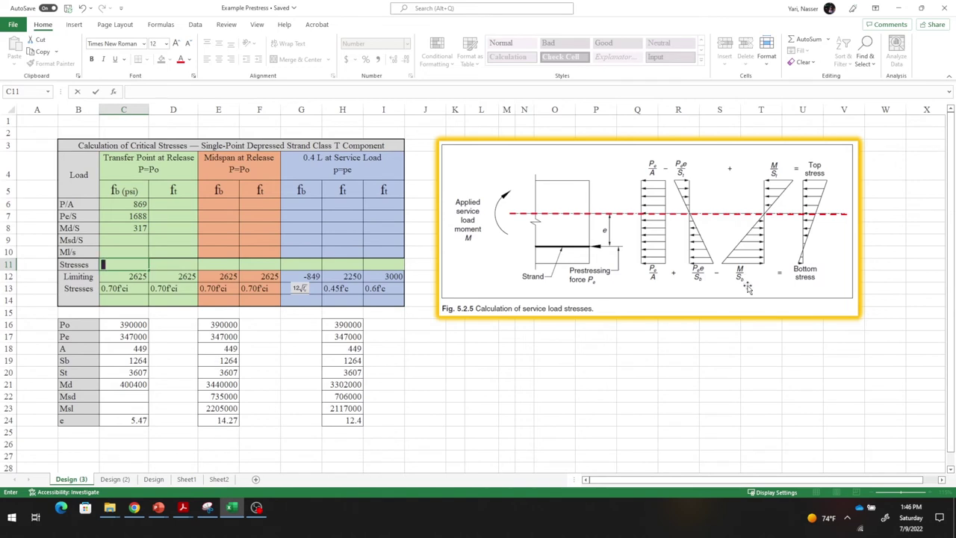
left_click(139, 228)
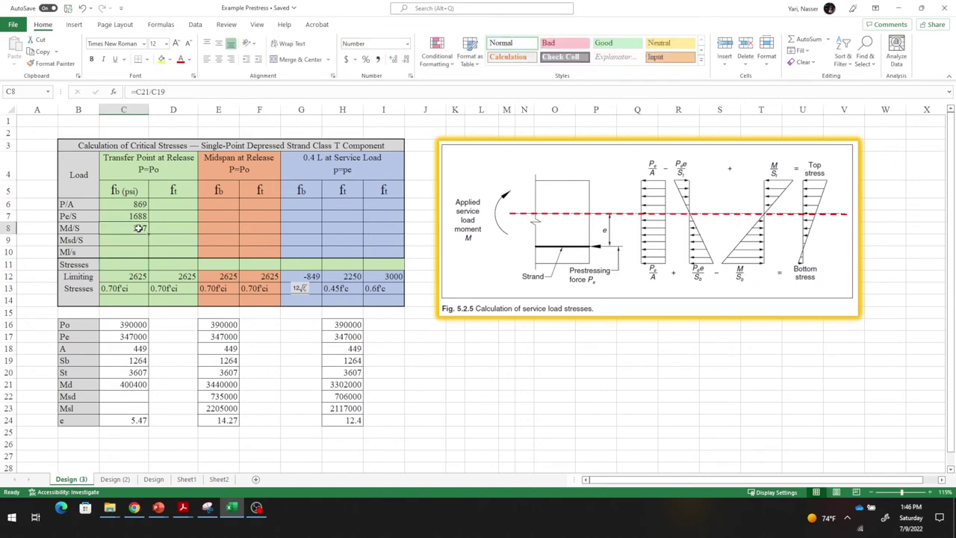
left_click(140, 92)
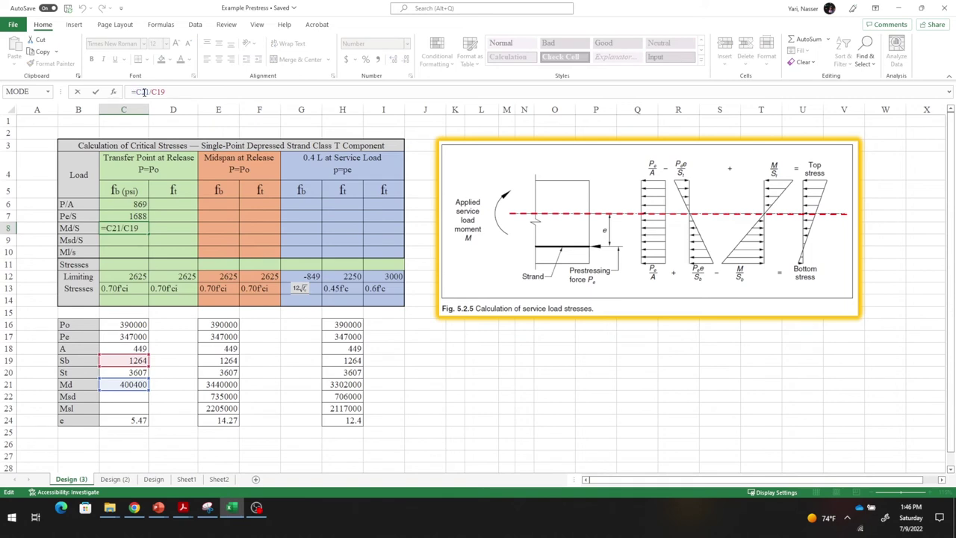
type("-317")
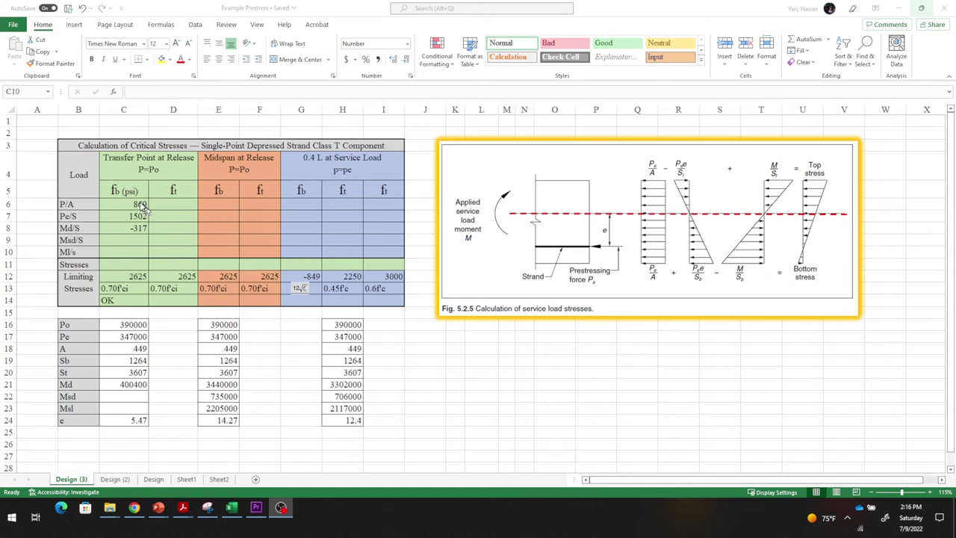
Step: Total the transfer-point bottom-fibre stresses in C11 with =SUM(C6:C8) and check the result against the limiting stress
left_click(138, 264)
left_click(138, 265)
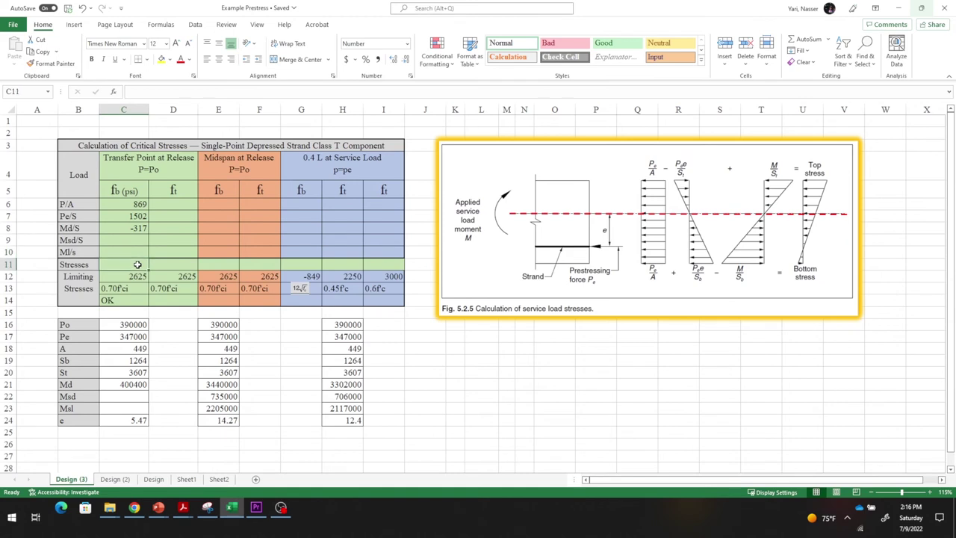
type("=")
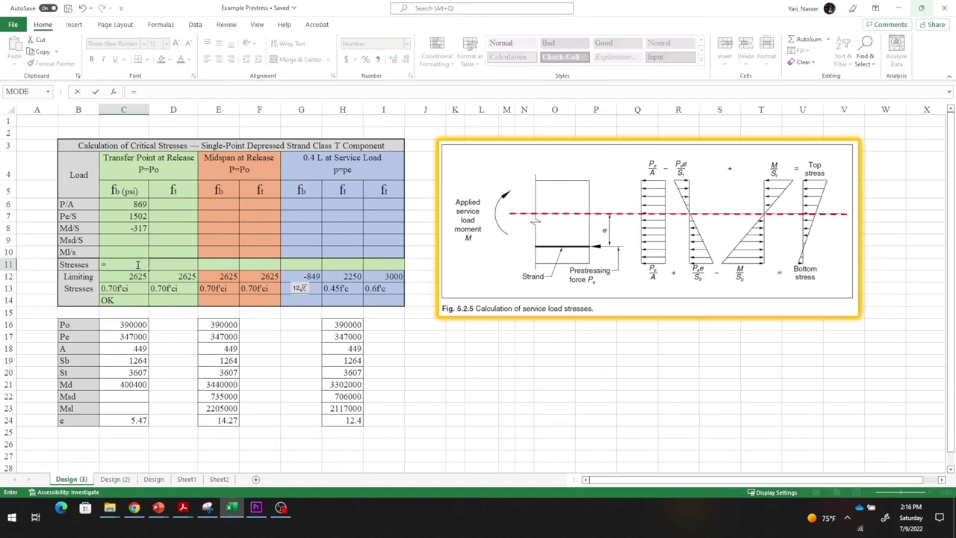
type("SU")
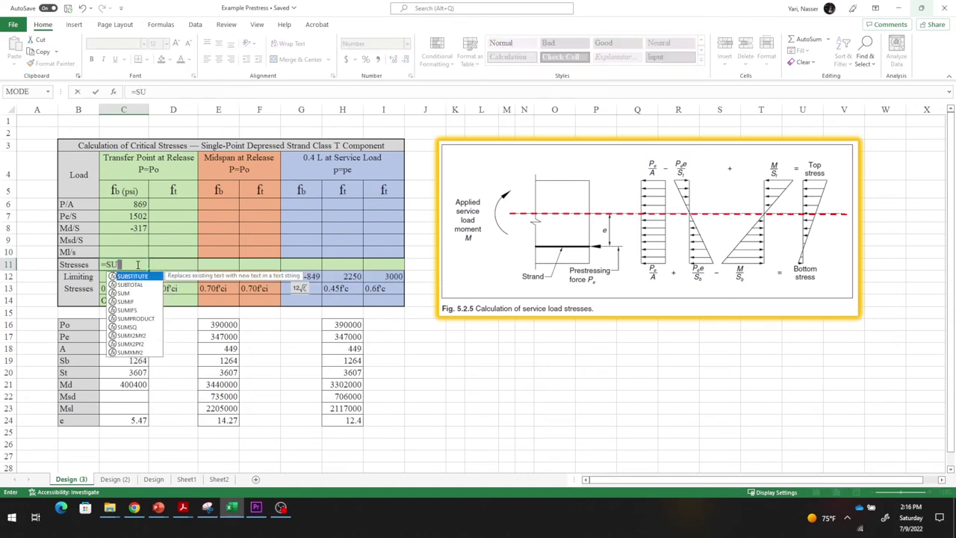
type("M(")
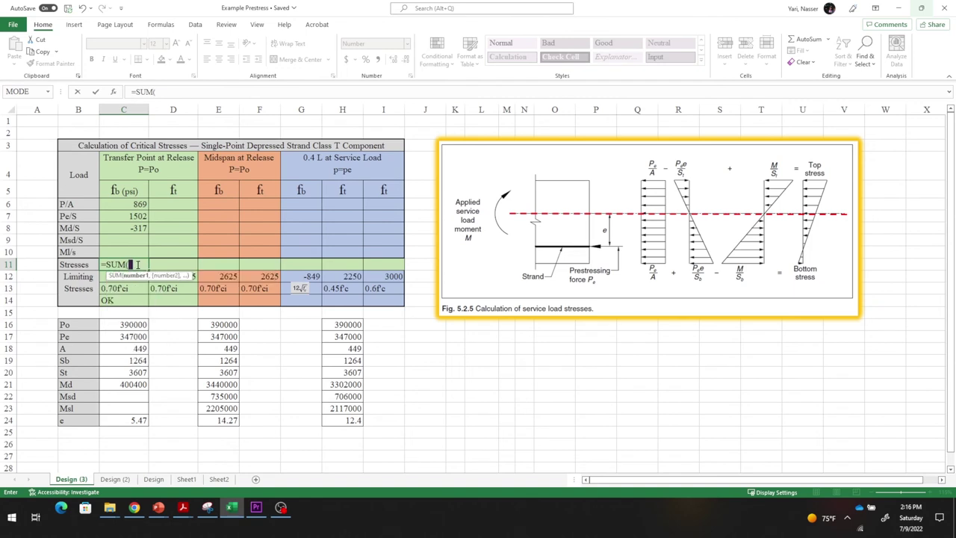
left_click(141, 204)
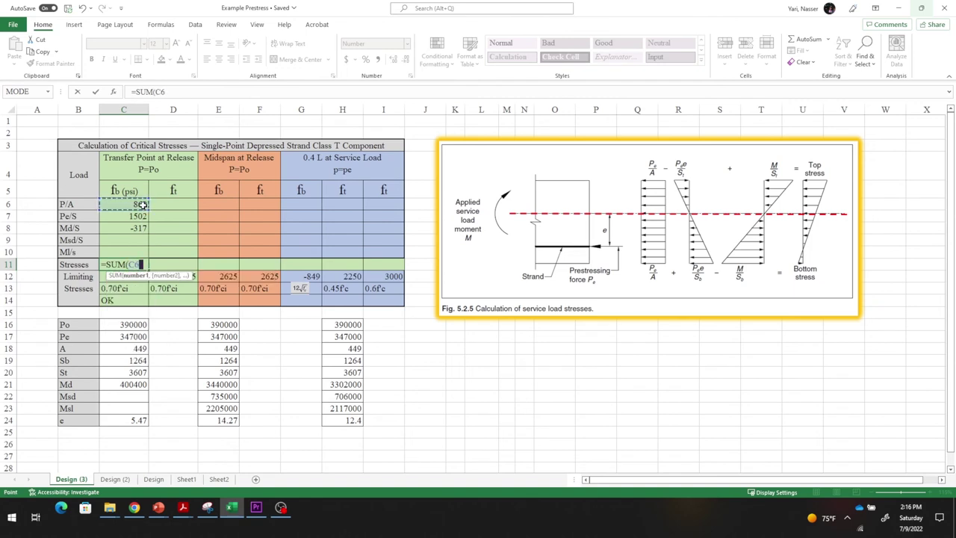
left_click_drag(141, 204, 141, 228)
type(")")
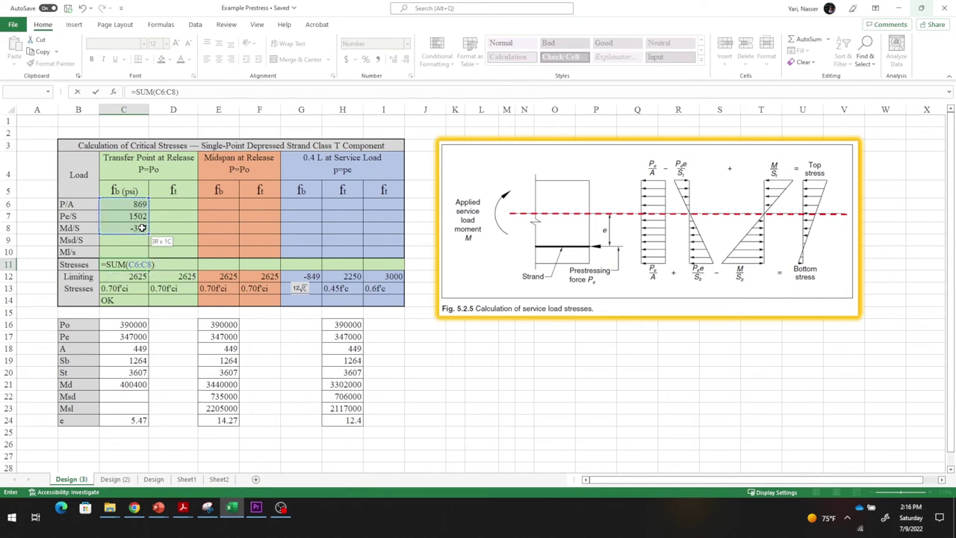
key("Return")
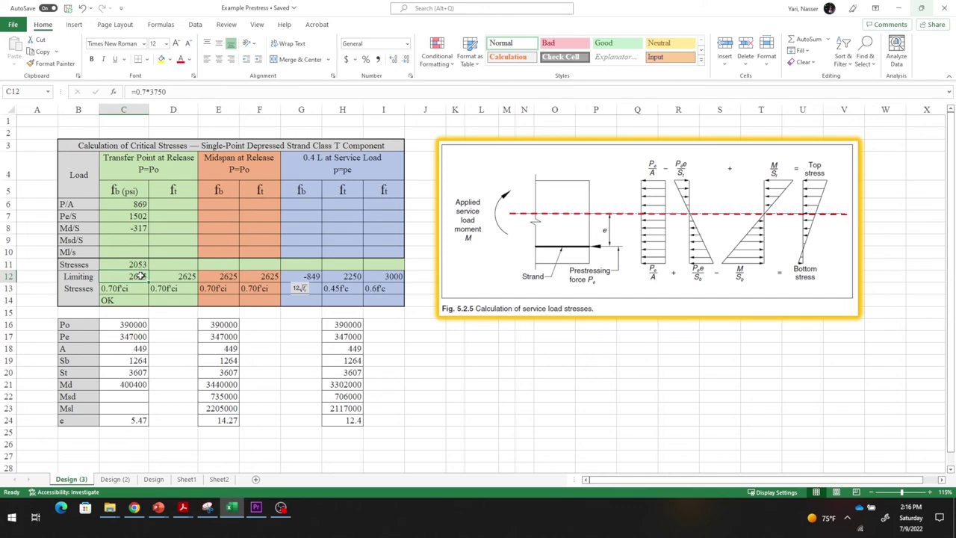
left_click(130, 299)
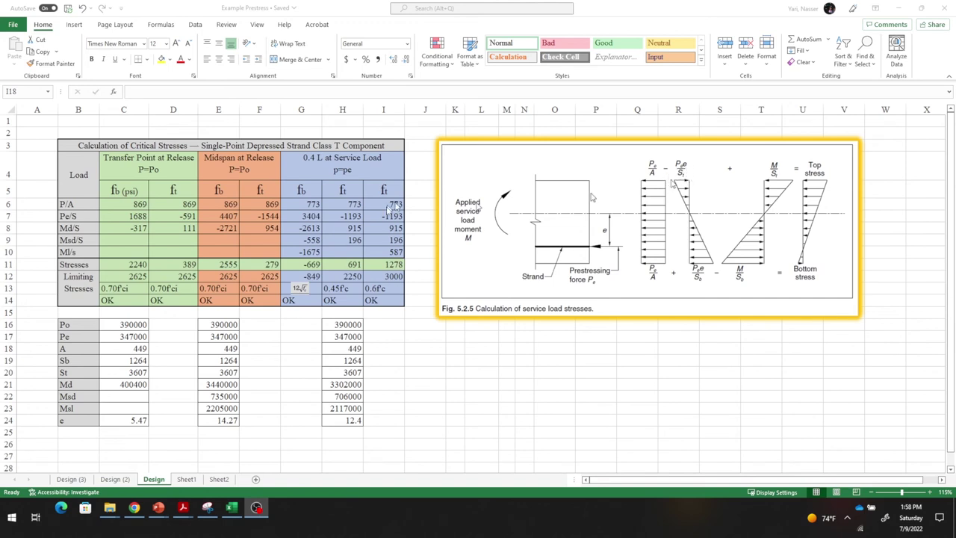
Step: Inspect the transfer-point top-fibre formulas for Pe/S in D7 and for the total stress in D11 on the Design sheet
left_click(185, 216)
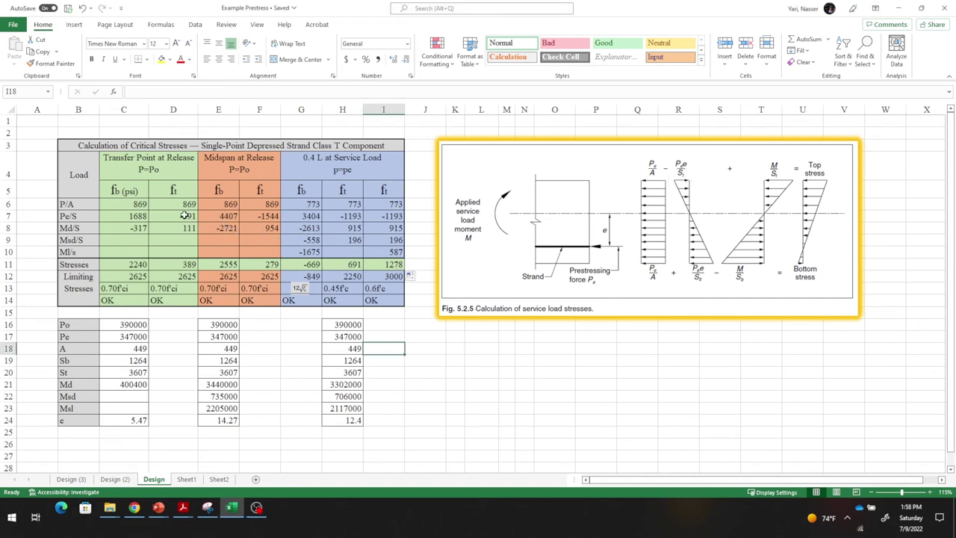
left_click(182, 216)
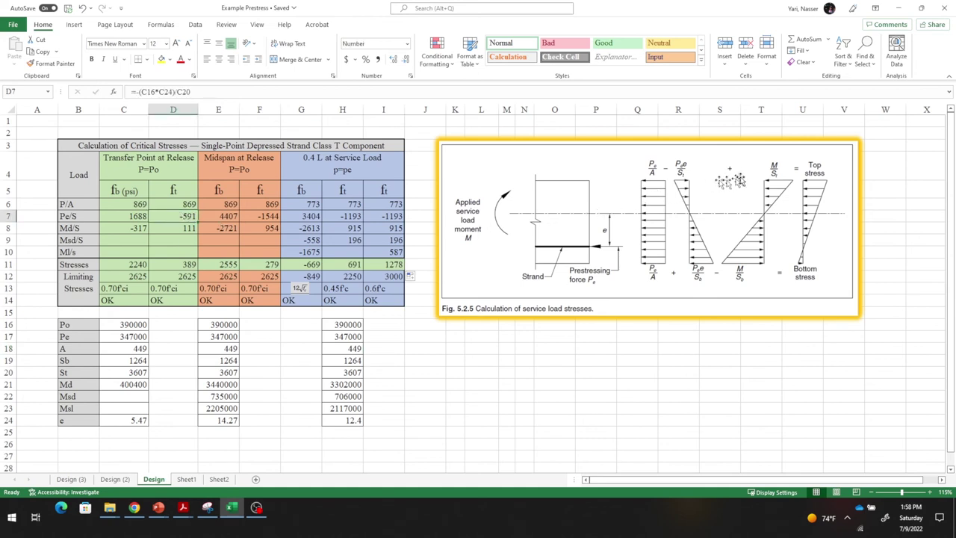
left_click(191, 265)
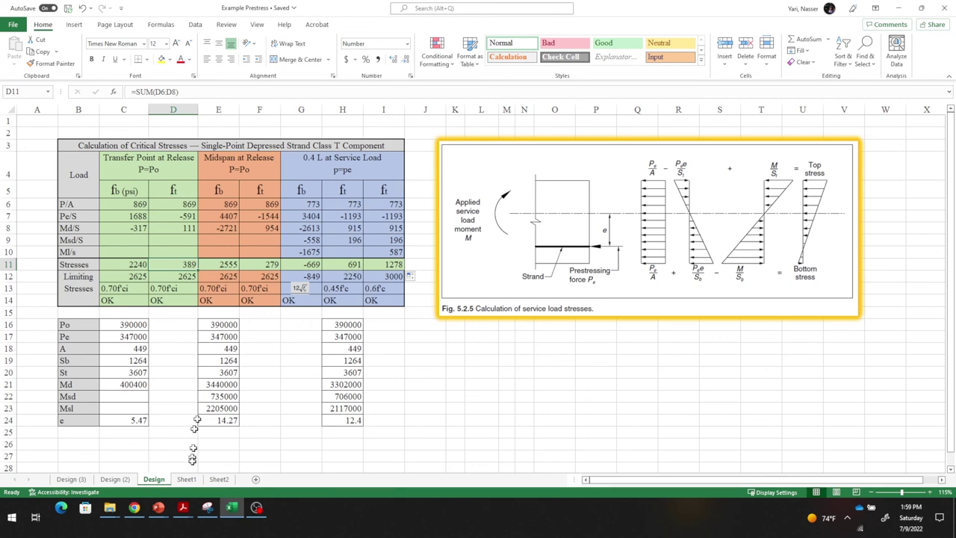
Step: Switch to the prestressed concrete presentation in PowerPoint, consult the concrete stress limit tables, and return to the Excel workbook
mouse_move(159, 512)
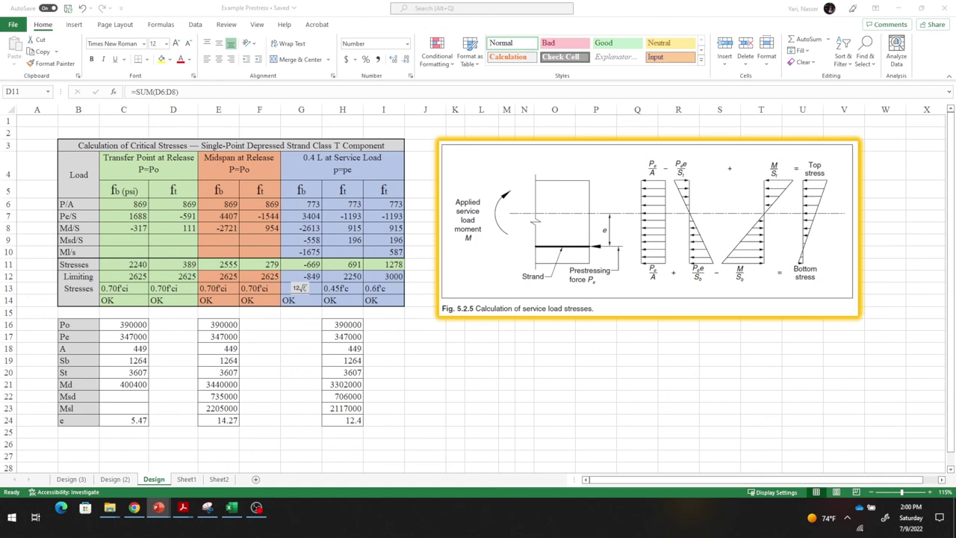
key("alt+Tab")
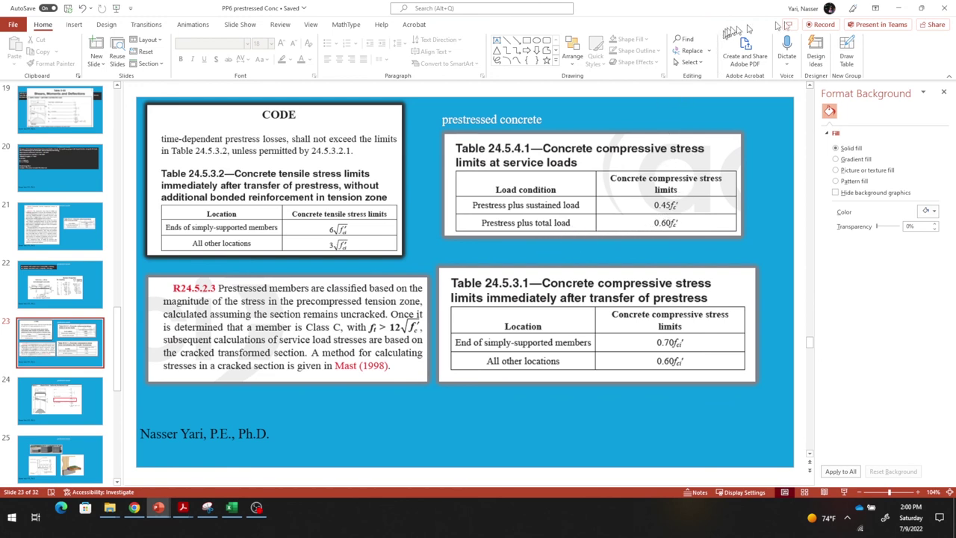
left_click(901, 10)
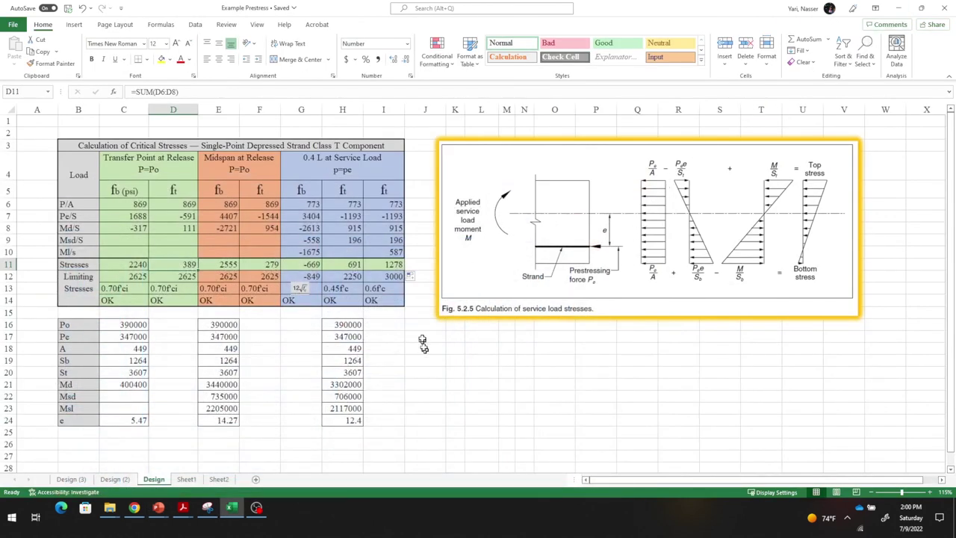